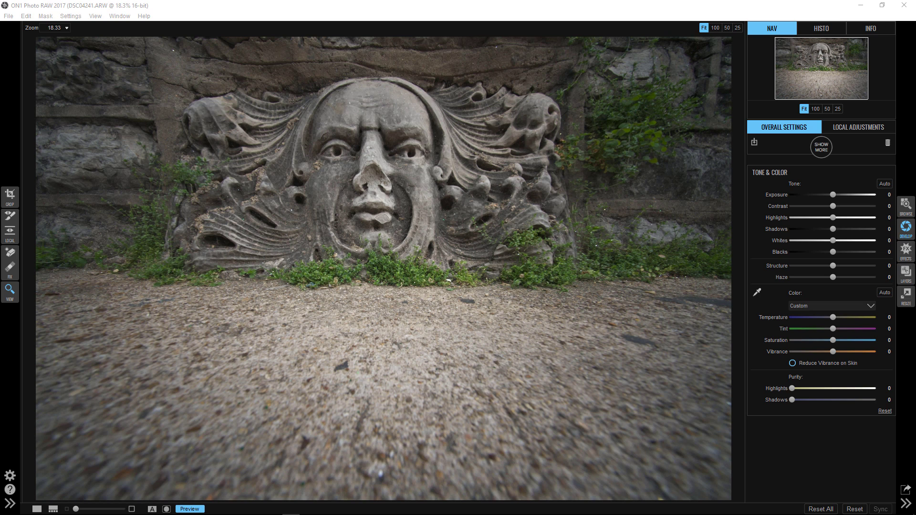
Change the white balance preset from Custom to As Shot, abandoning the eyedropper sample
{"action": "left_click", "coordinate": [808, 305]}
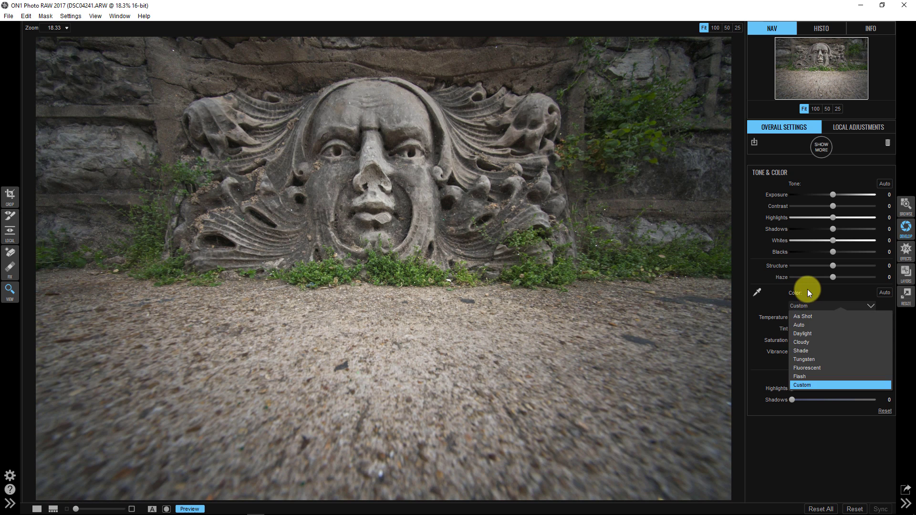
{"action": "left_click", "coordinate": [807, 291]}
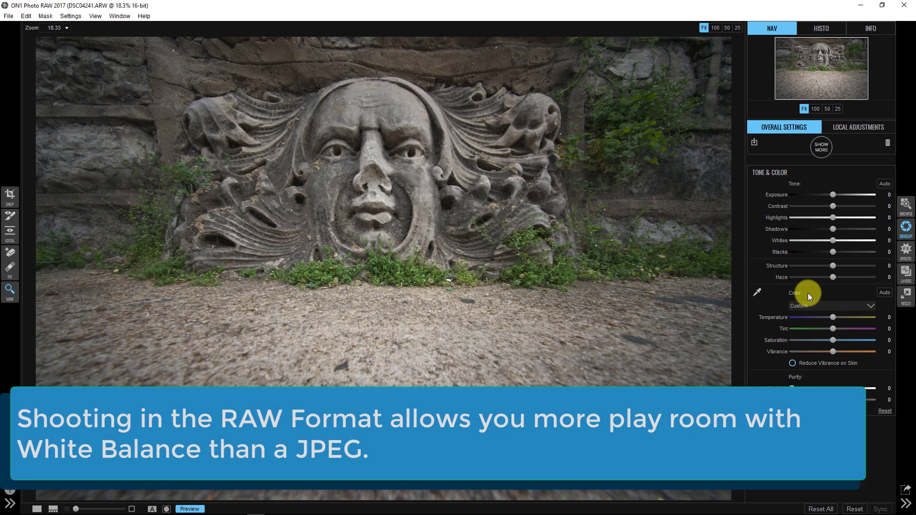
{"action": "left_click", "coordinate": [758, 291]}
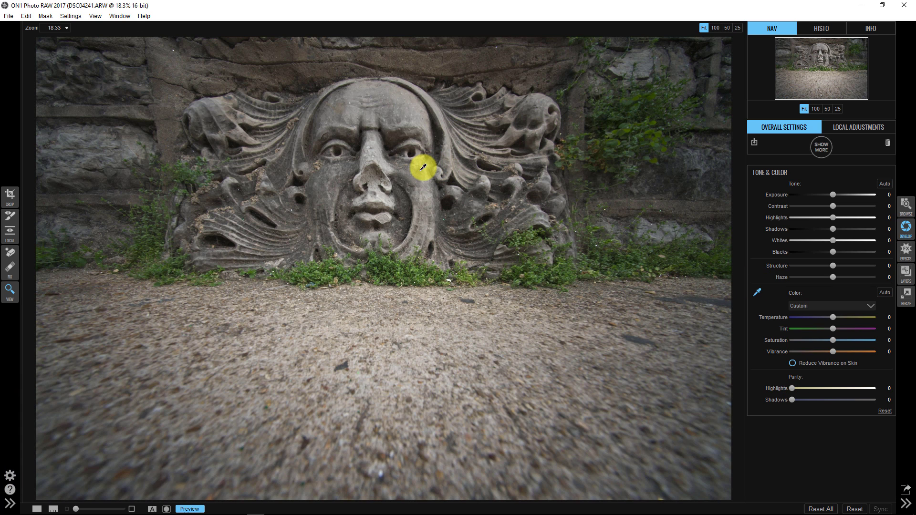
{"action": "left_click", "coordinate": [423, 168]}
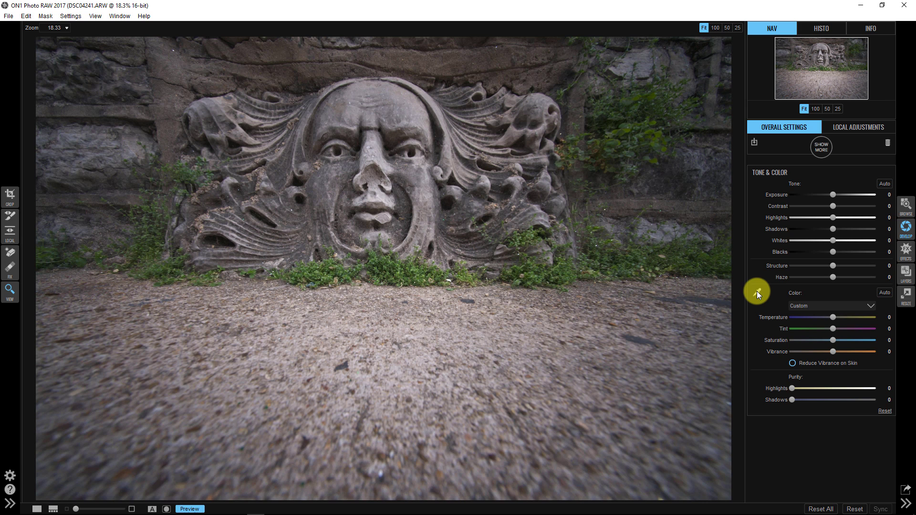
{"action": "left_click", "coordinate": [803, 302]}
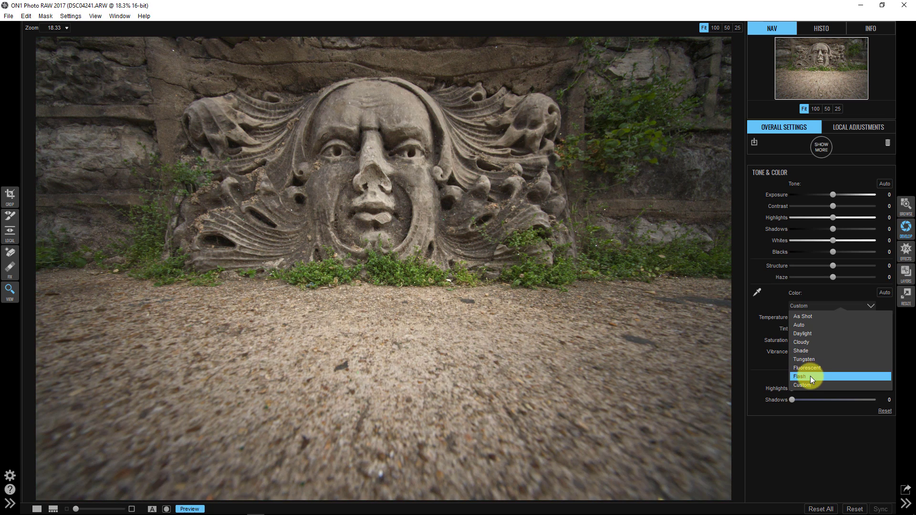
{"action": "left_click", "coordinate": [809, 315]}
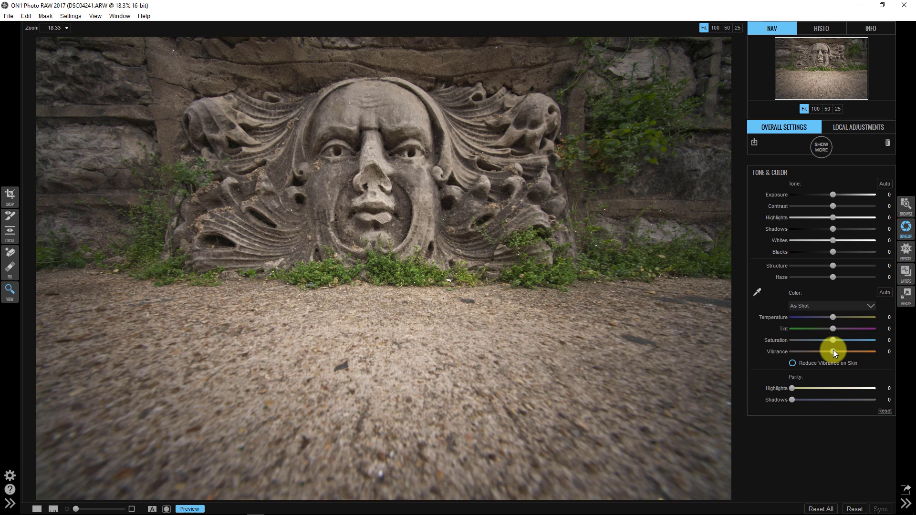
Cool the white balance to Temperature -55 and Tint -5, using Vibrance 100 temporarily, then 0
{"action": "left_click_drag", "start_coordinate": [833, 353], "coordinate": [904, 347]}
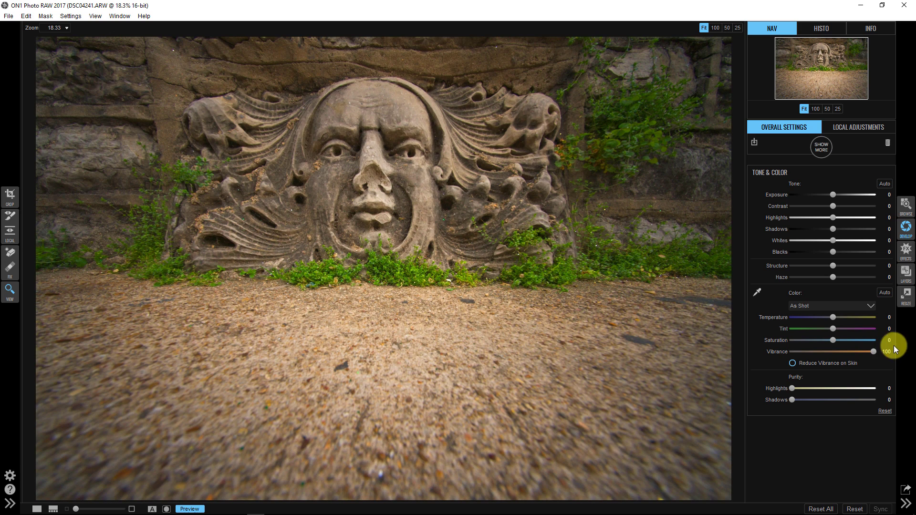
{"action": "left_click", "coordinate": [886, 352]}
{"action": "left_click_drag", "start_coordinate": [827, 315], "coordinate": [812, 318]}
{"action": "left_click", "coordinate": [879, 352]}
{"action": "key", "text": "Return"}
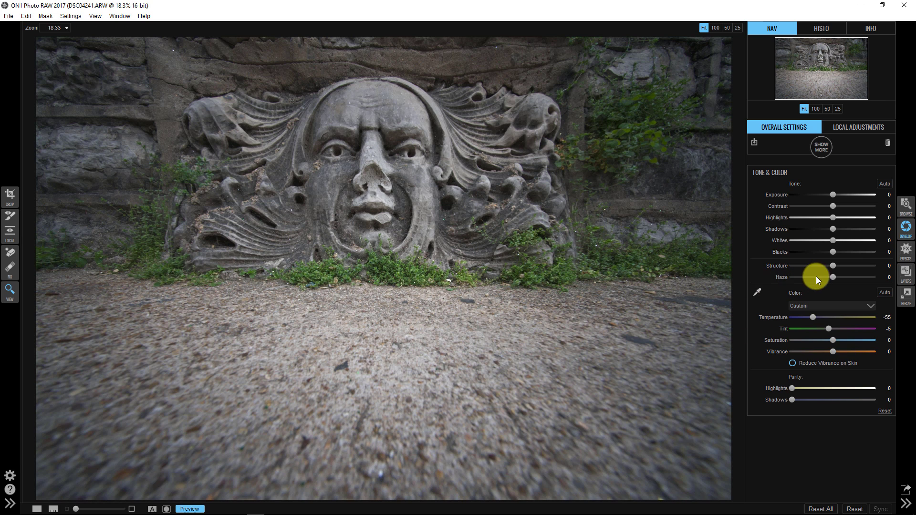
Compare the original and edited photo, then reset Temperature and Tint to 0
{"action": "left_click", "coordinate": [193, 509]}
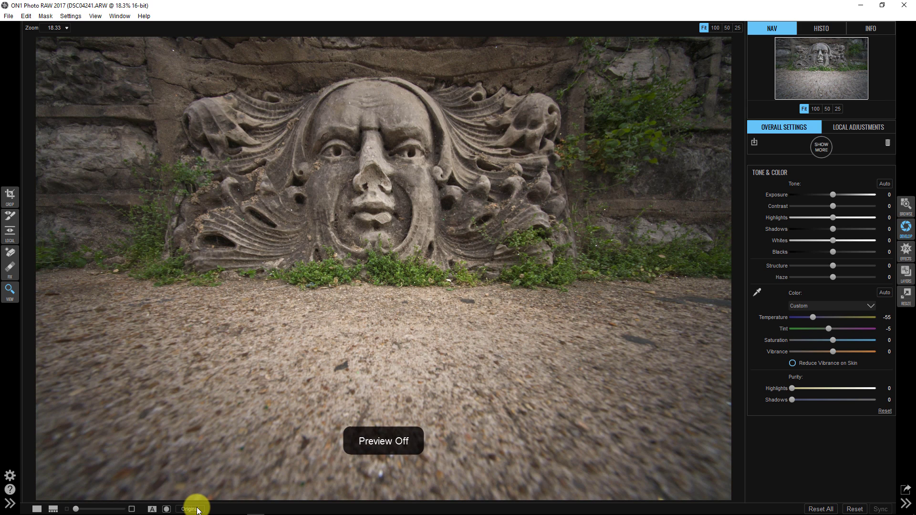
{"action": "left_click", "coordinate": [197, 509]}
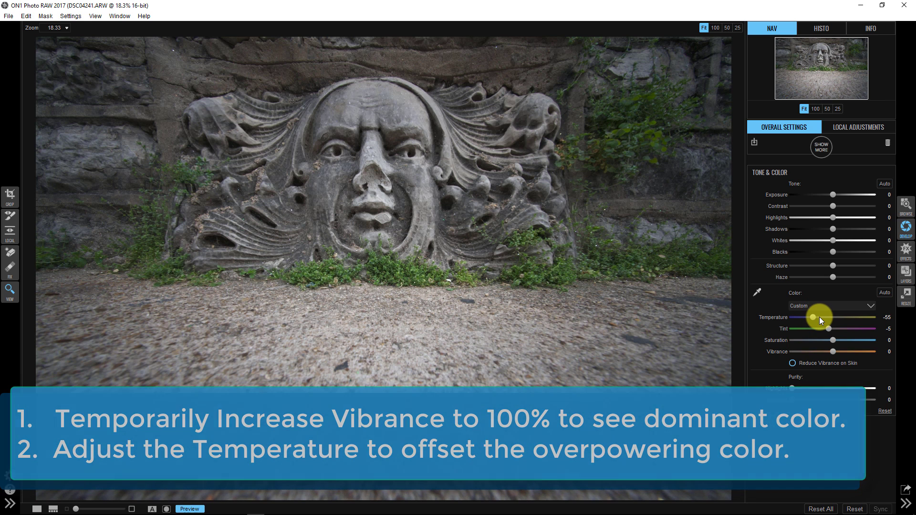
{"action": "left_click", "coordinate": [885, 317]}
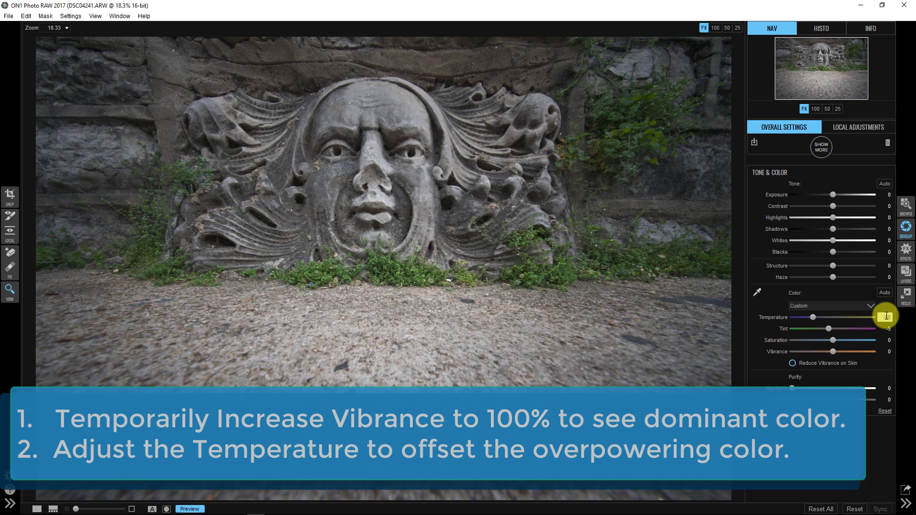
{"action": "type", "text": "0"}
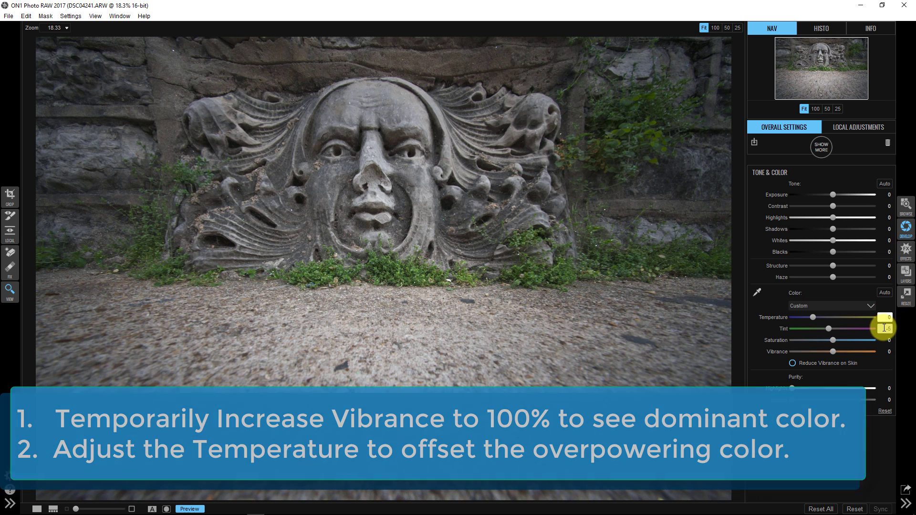
{"action": "key", "text": "Tab"}
{"action": "type", "text": "0"}
{"action": "key", "text": "Return"}
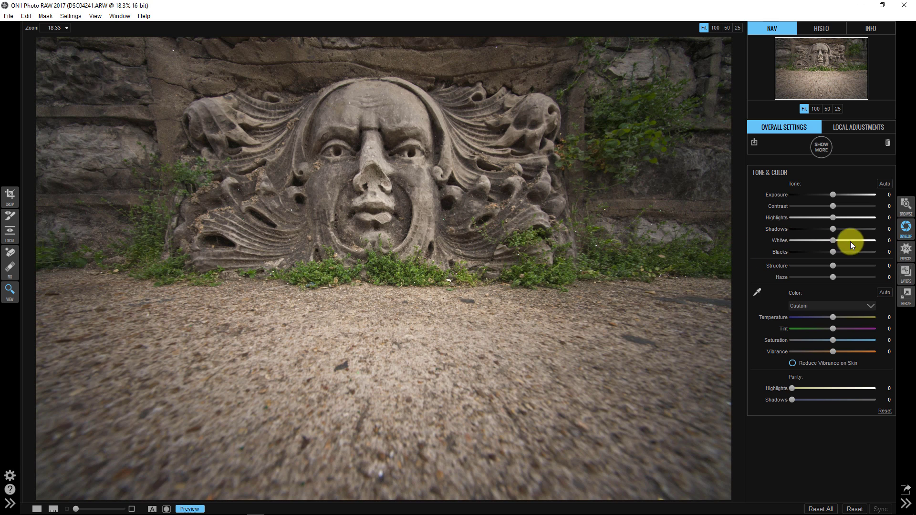
Add a Color Enhancer filter from the Effects module's filter list
{"action": "left_click", "coordinate": [906, 250]}
{"action": "left_click", "coordinate": [820, 158]}
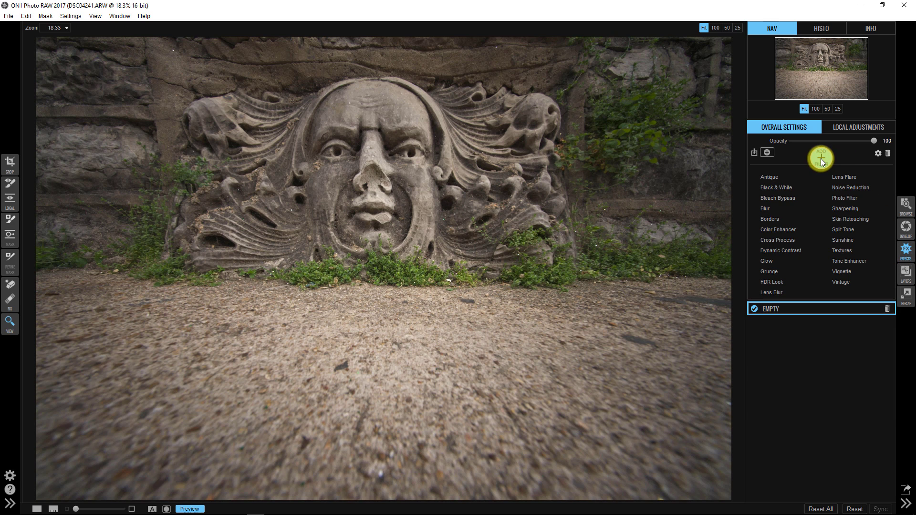
{"action": "left_click", "coordinate": [774, 230]}
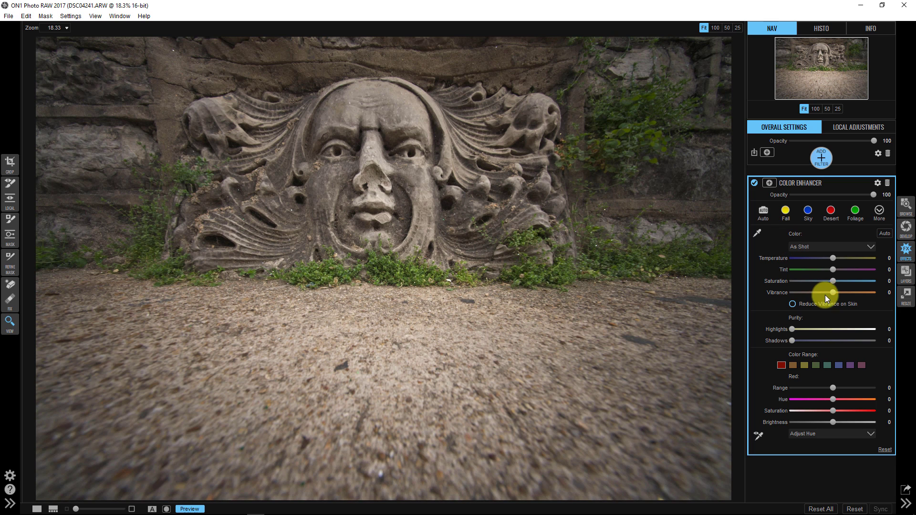
Set the filter to Temperature -90 and Tint -24, with Vibrance returned to 0
{"action": "left_click_drag", "start_coordinate": [832, 292], "coordinate": [891, 288]}
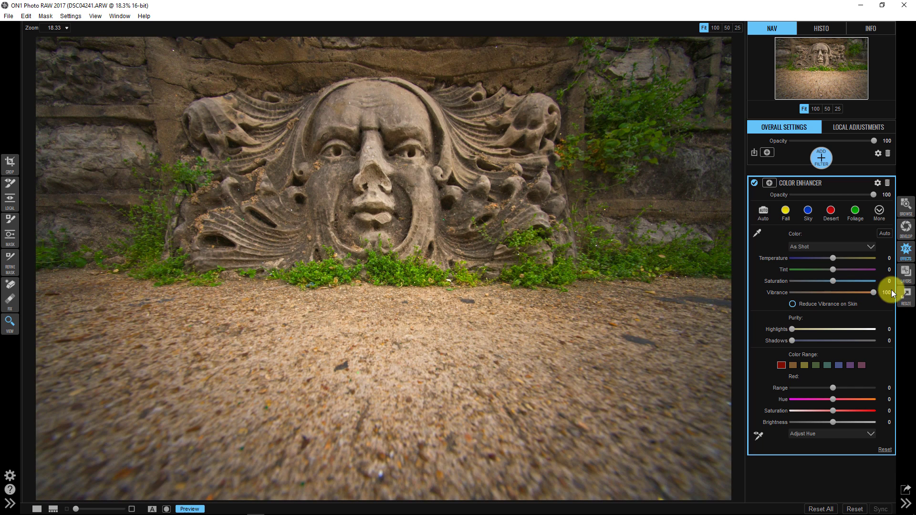
{"action": "mouse_move", "coordinate": [831, 258]}
{"action": "left_mouse_down"}
{"action": "mouse_move", "coordinate": [806, 260]}
{"action": "mouse_move", "coordinate": [823, 272]}
{"action": "left_mouse_up"}
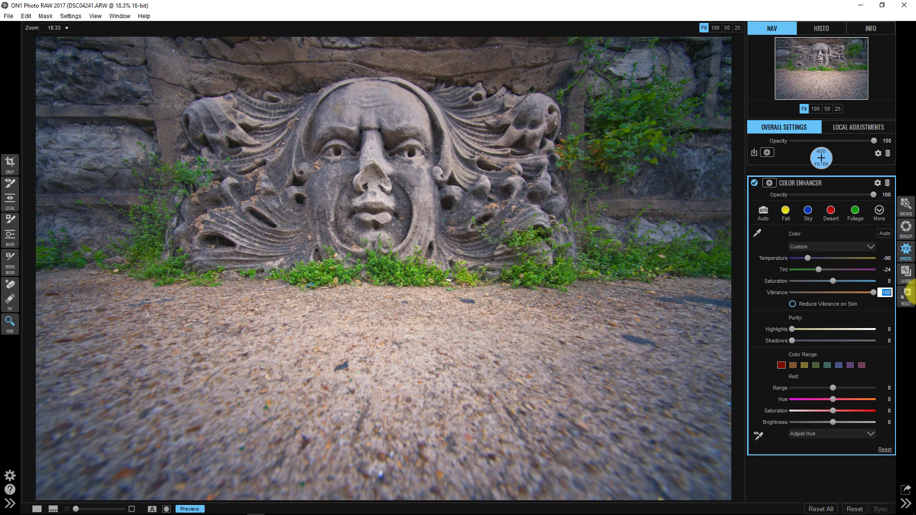
{"action": "type", "text": "0"}
{"action": "key", "text": "Return"}
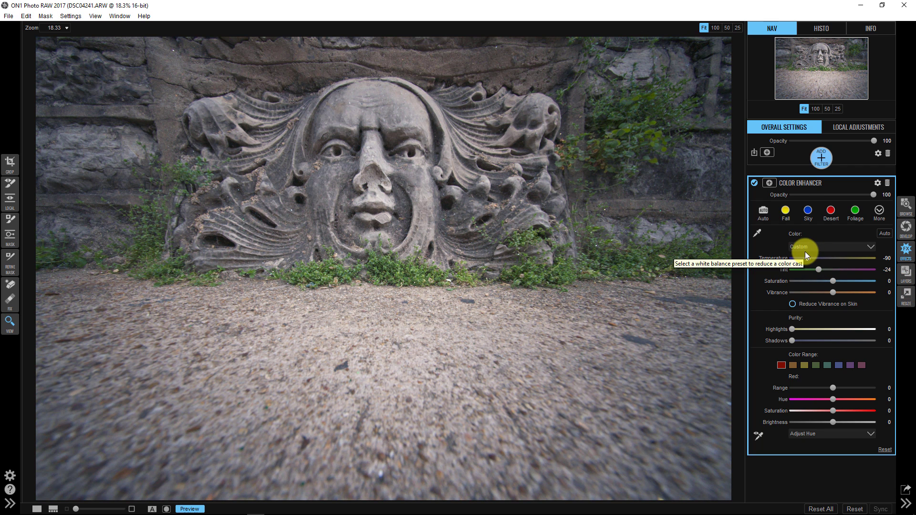
Toggle the Color Enhancer off and on to compare, then set its blend mode to Color
{"action": "left_click", "coordinate": [753, 183]}
{"action": "left_click", "coordinate": [753, 183]}
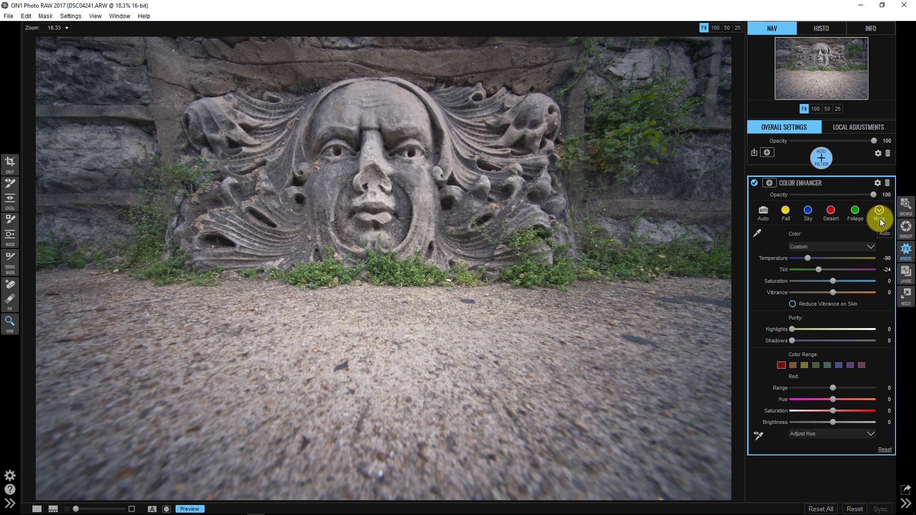
{"action": "left_click", "coordinate": [878, 182]}
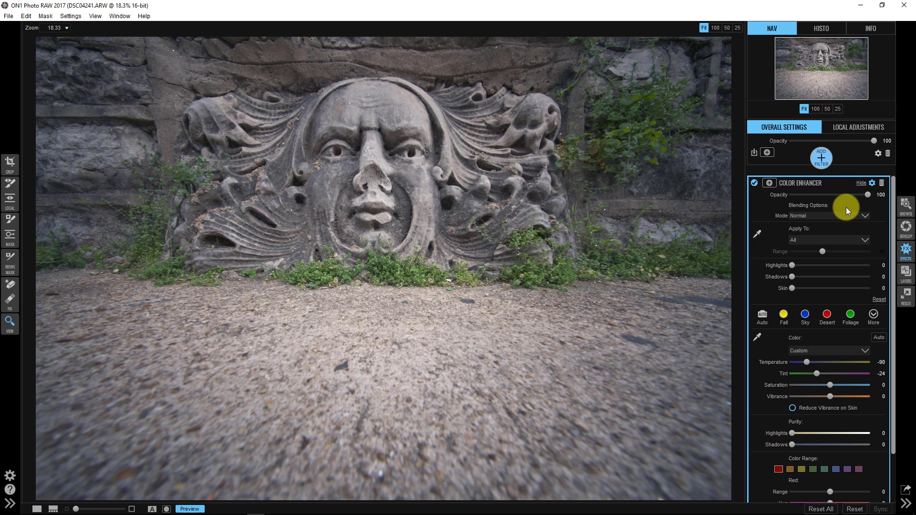
{"action": "left_click", "coordinate": [805, 215]}
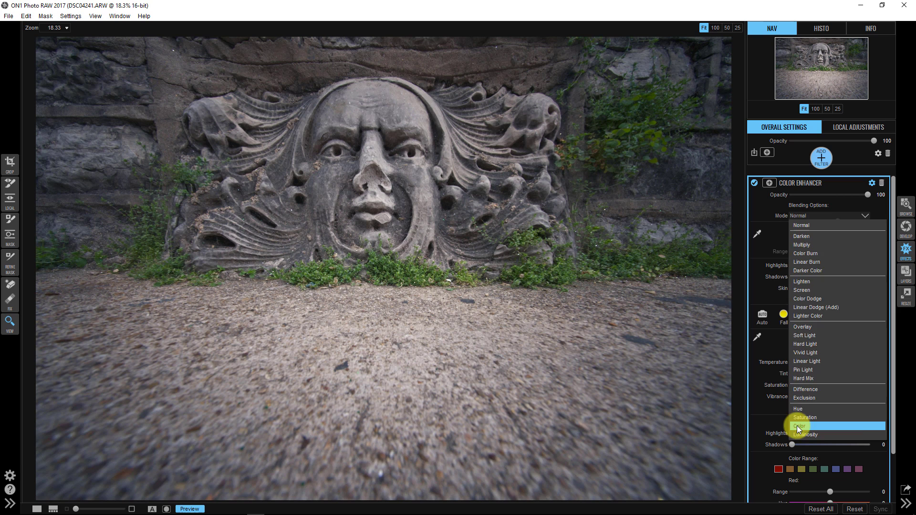
{"action": "left_click", "coordinate": [799, 426]}
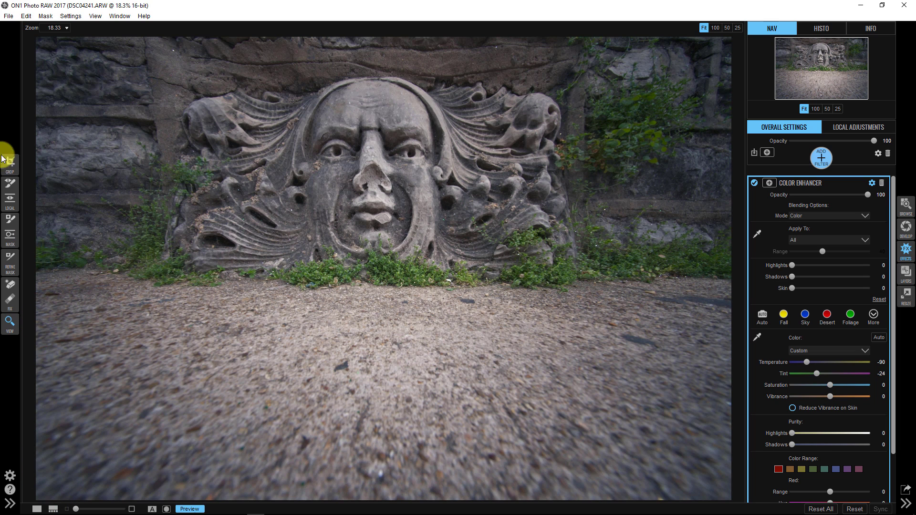
In Browse grid view, preview Digital Color Wheel.png full size, then return to the White Balance folder
{"action": "left_click", "coordinate": [905, 205]}
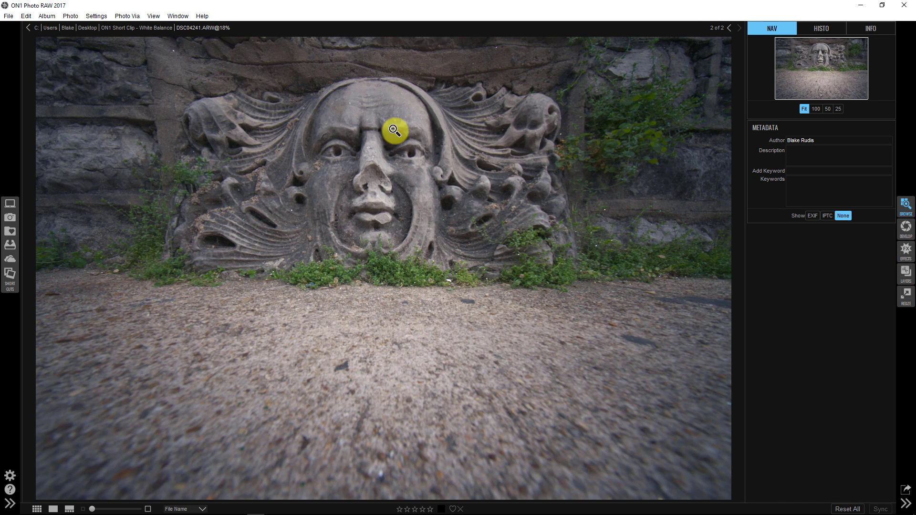
{"action": "left_click", "coordinate": [37, 509]}
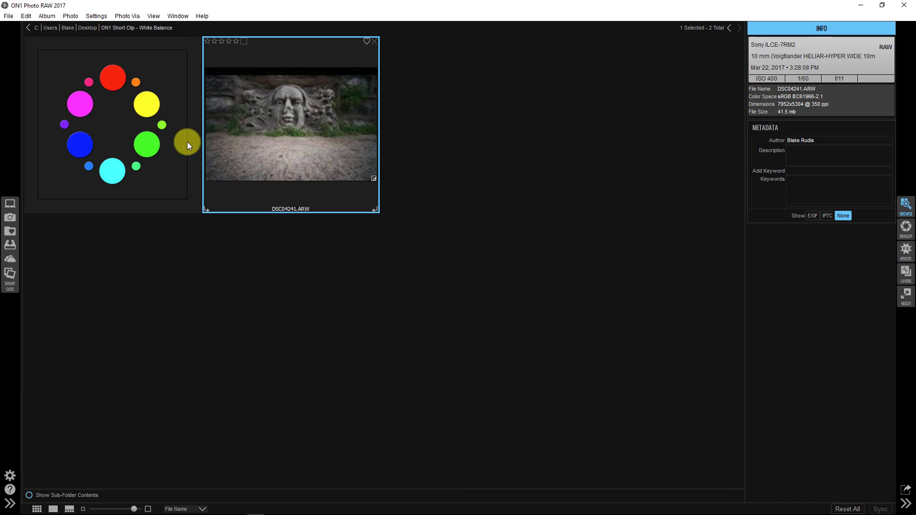
{"action": "left_click", "coordinate": [150, 122]}
{"action": "double_click", "coordinate": [149, 119]}
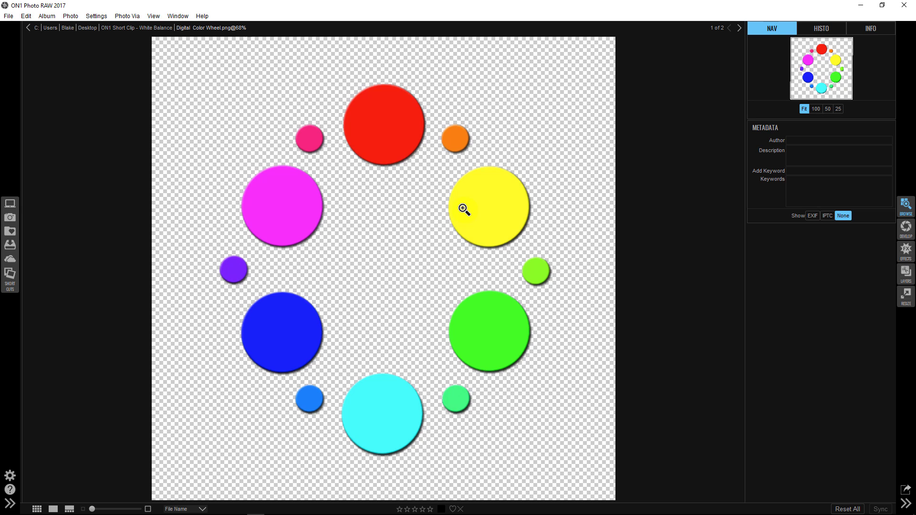
{"action": "left_click", "coordinate": [289, 333]}
Open DSC04241.ARW from the folder thumbnails in the Develop module
{"action": "double_click", "coordinate": [399, 261]}
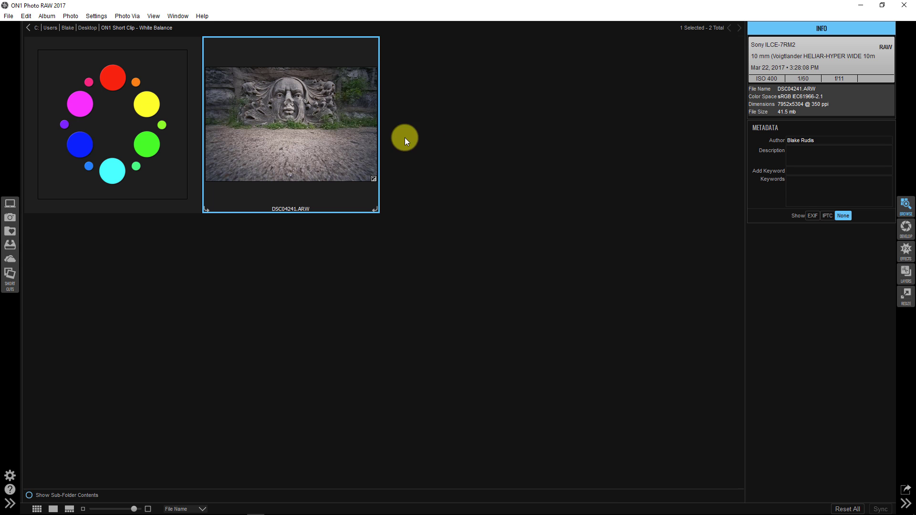
{"action": "double_click", "coordinate": [320, 135]}
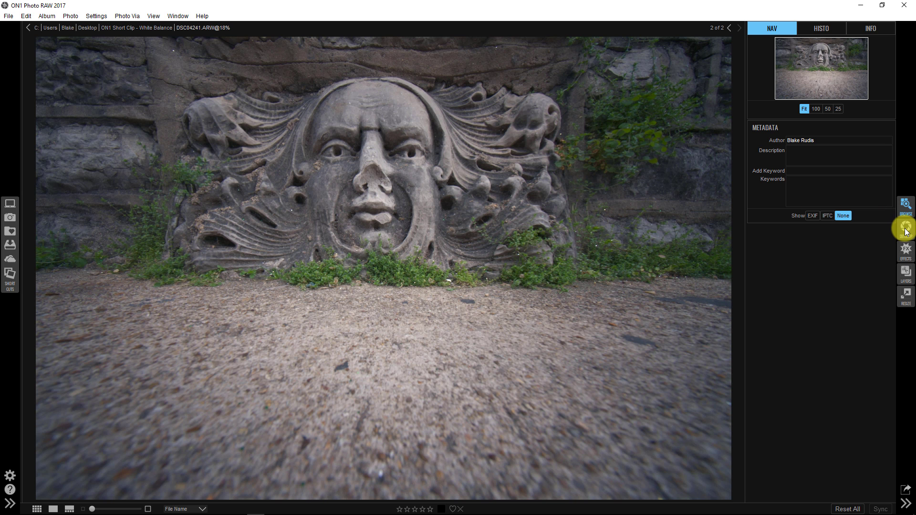
{"action": "left_click", "coordinate": [906, 229]}
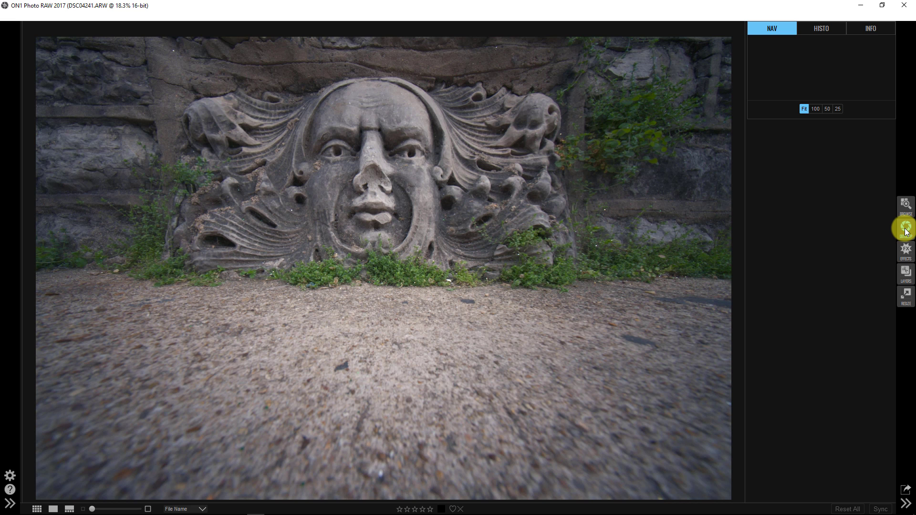